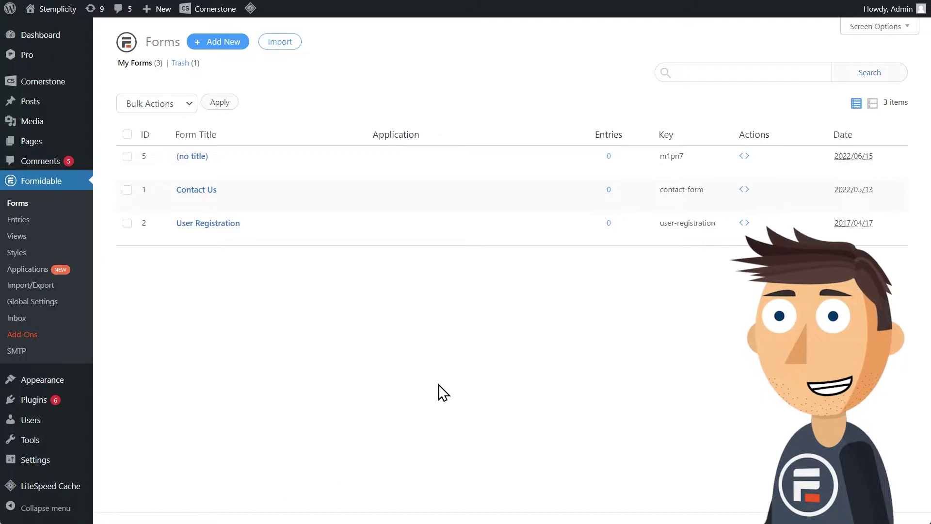
Install the Datepicker Options add-on from the Formidable Add-Ons page
click(34, 336)
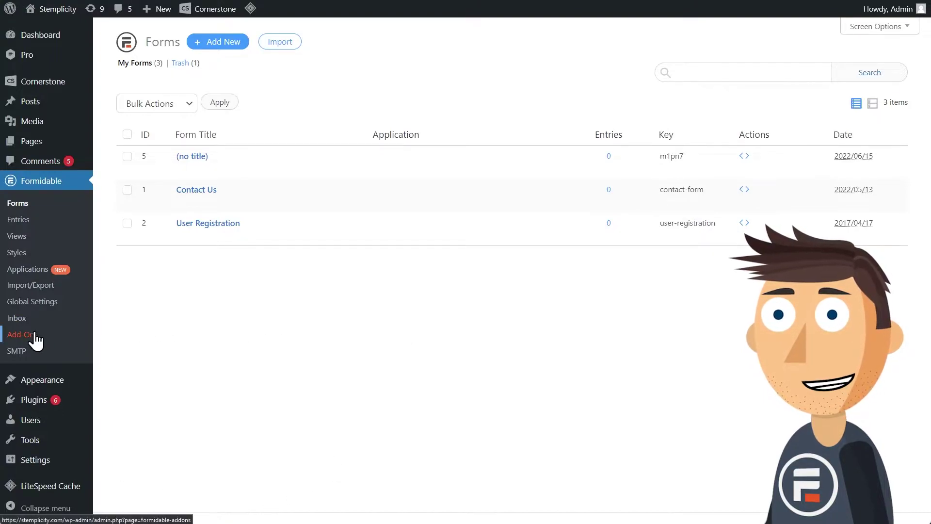
scroll(184, 304, down, 6)
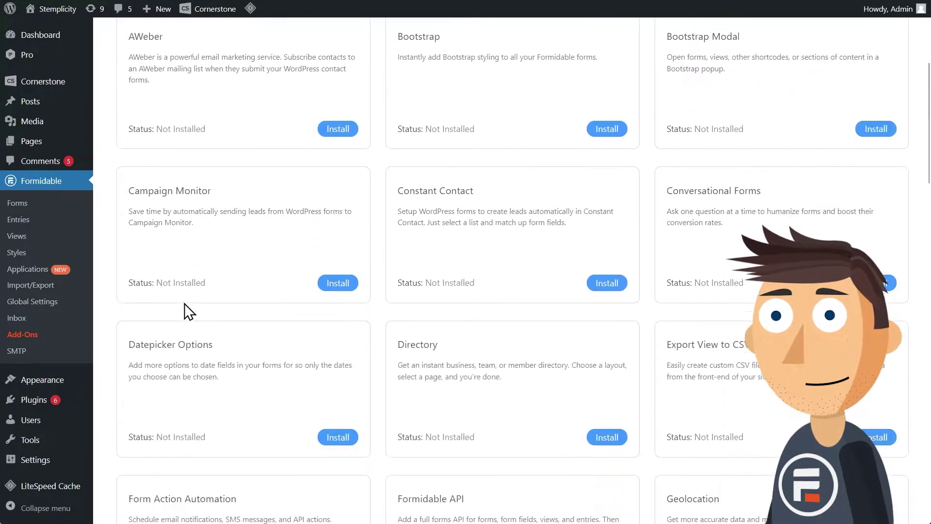
click(329, 372)
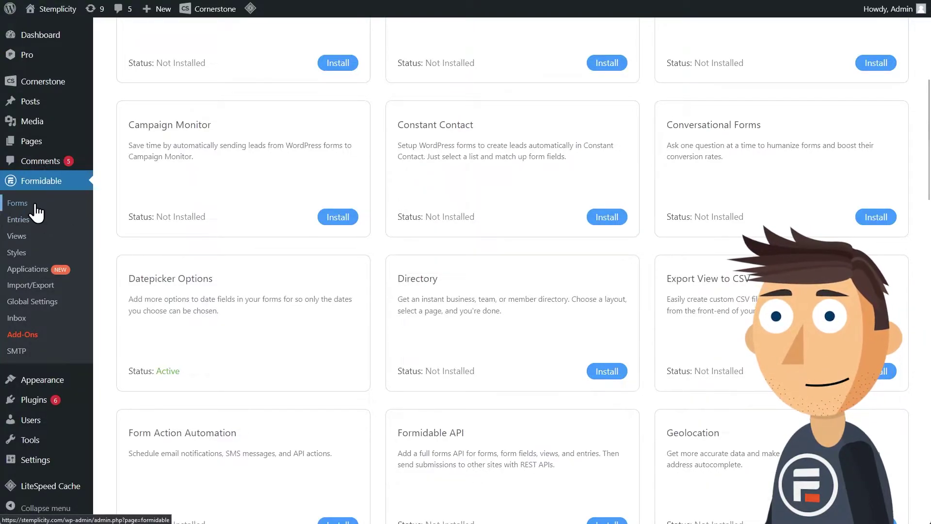
Create a new blank form named 'Datepicker Examples'
click(53, 202)
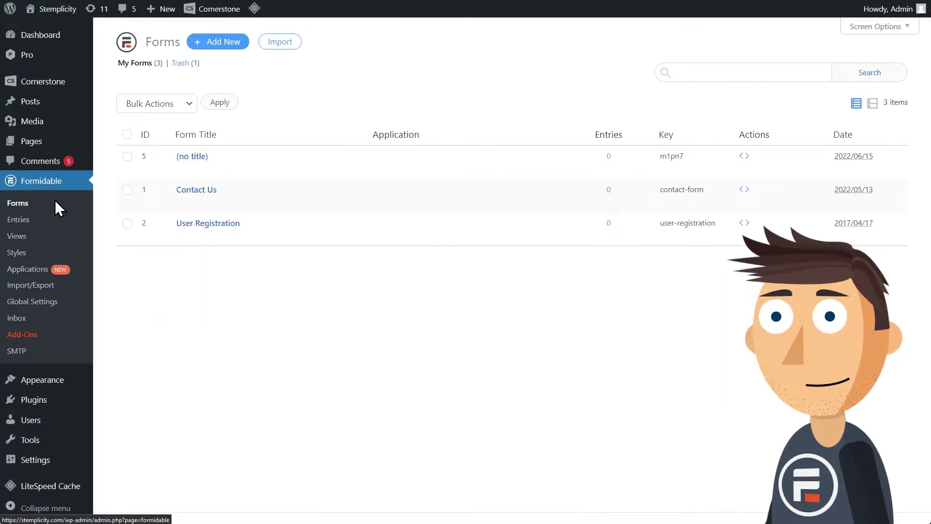
click(236, 46)
click(363, 86)
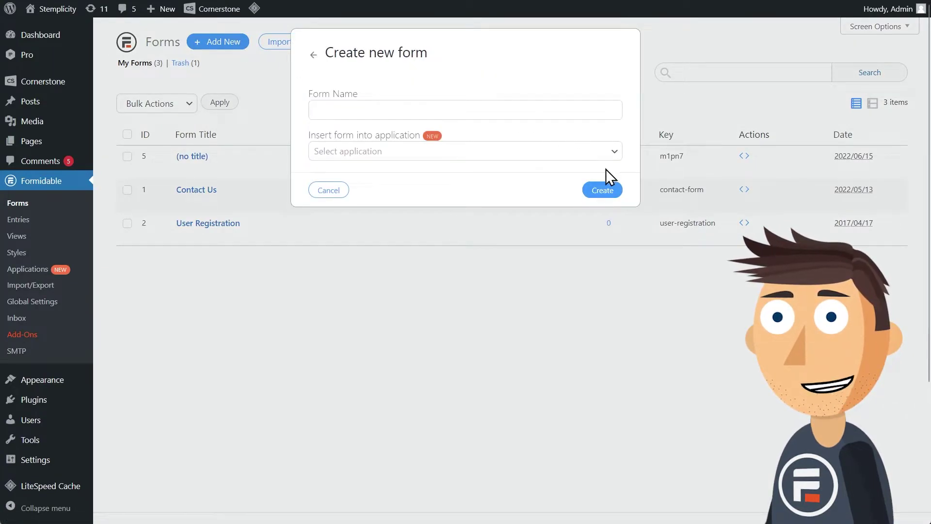
text(Dat)
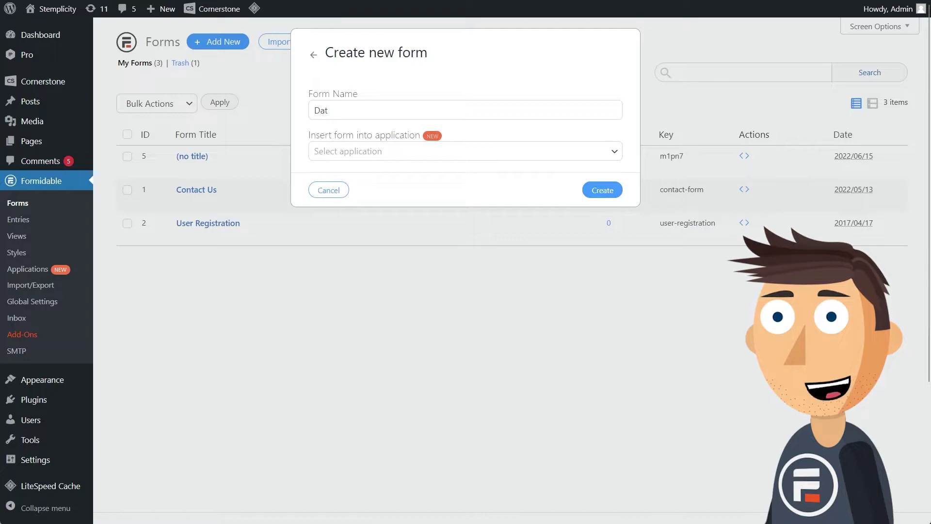
text(epicker Ex)
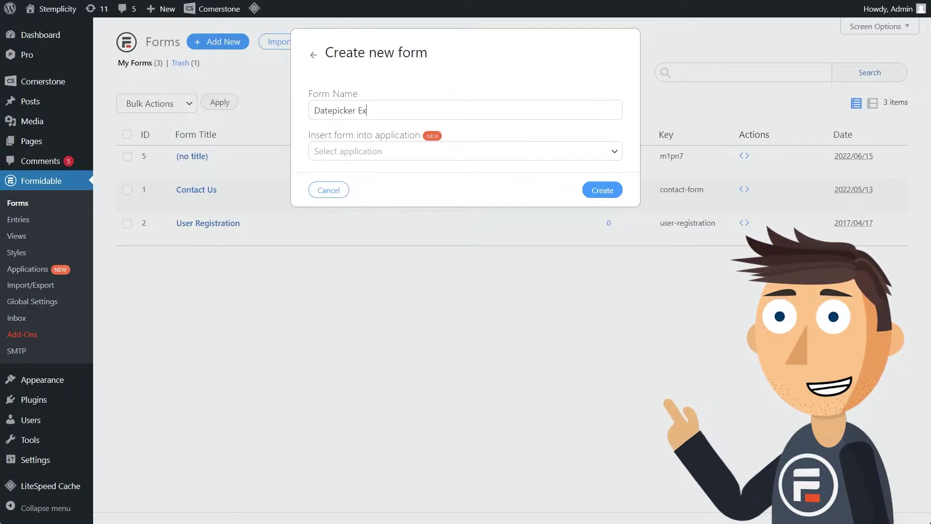
text(amples)
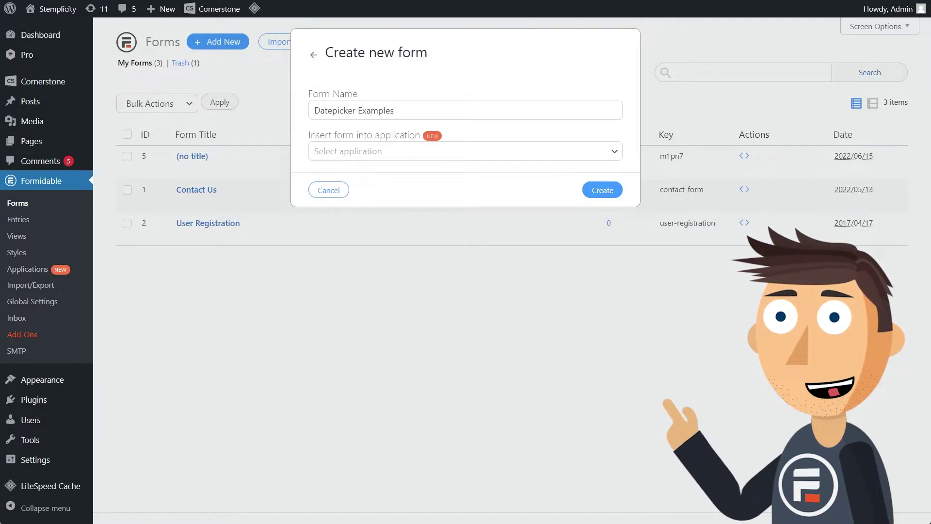
click(602, 190)
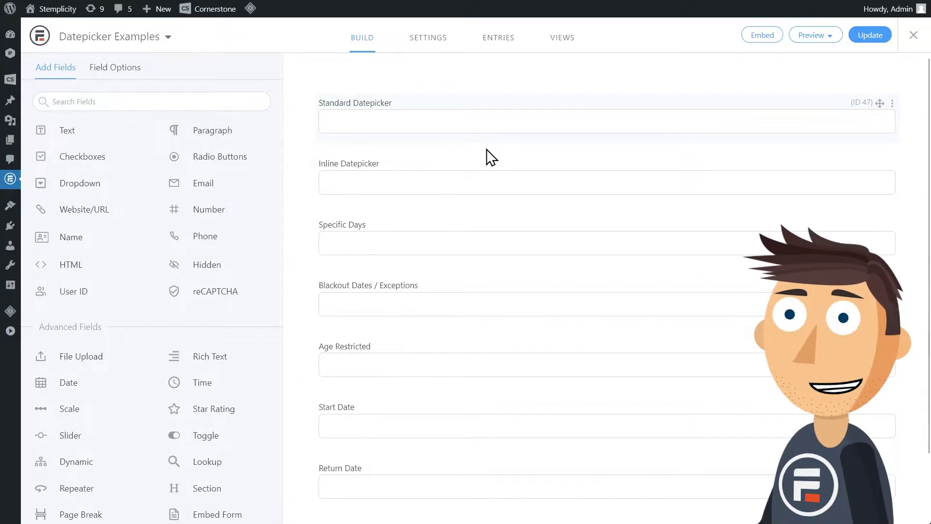
Set the Standard Datepicker field's Year Range start to -110 and end to +0
click(480, 111)
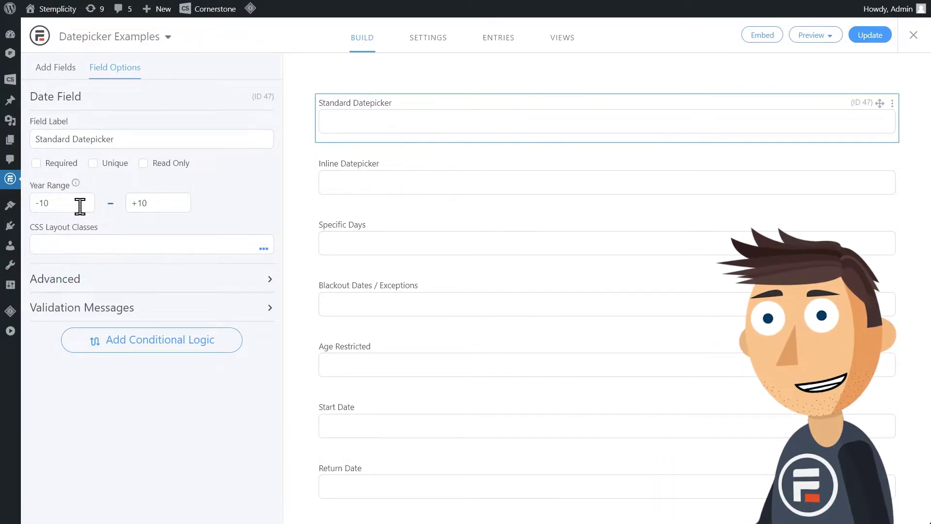
drag(81, 206, 26, 203)
text(0)
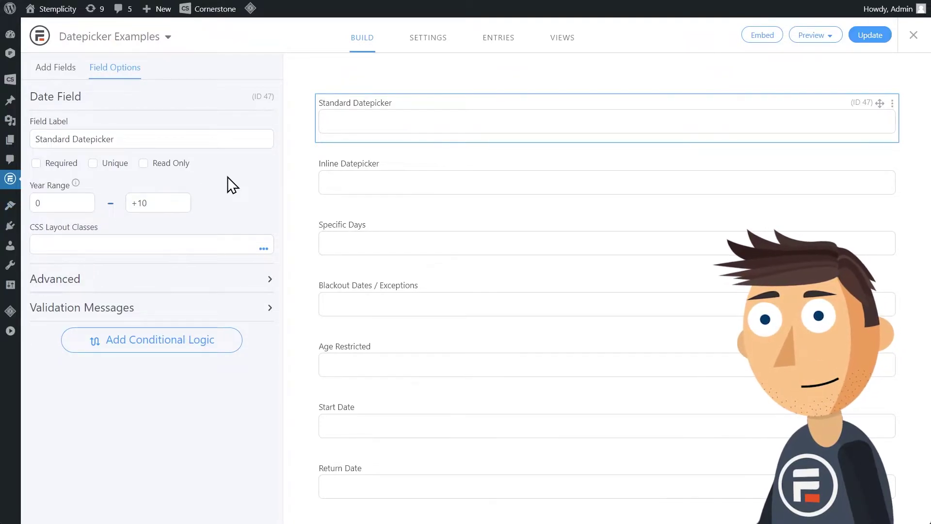
key(BackSpace)
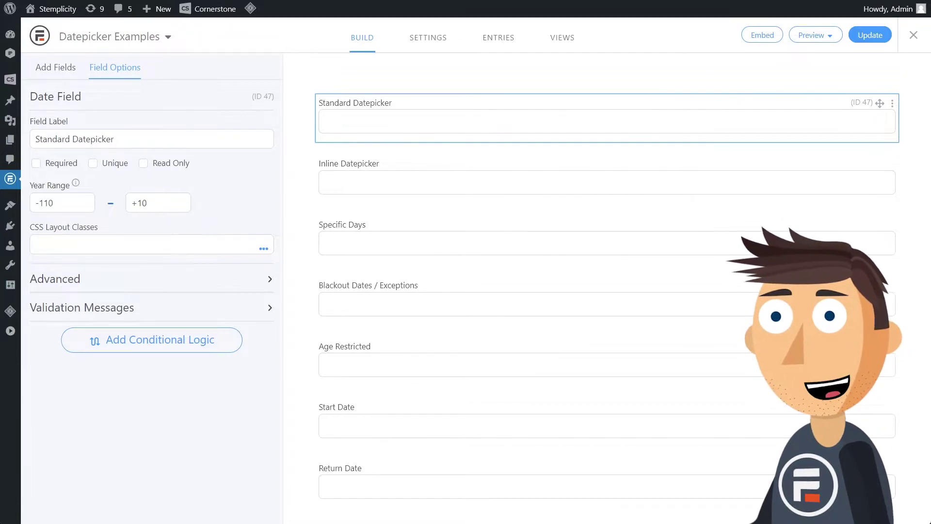
click(175, 203)
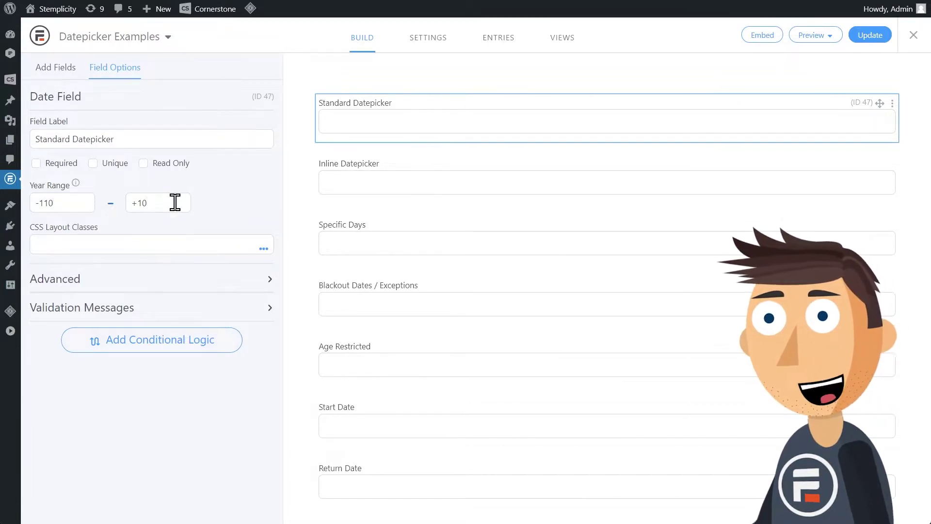
key(BackSpace)
key(BackSpace)
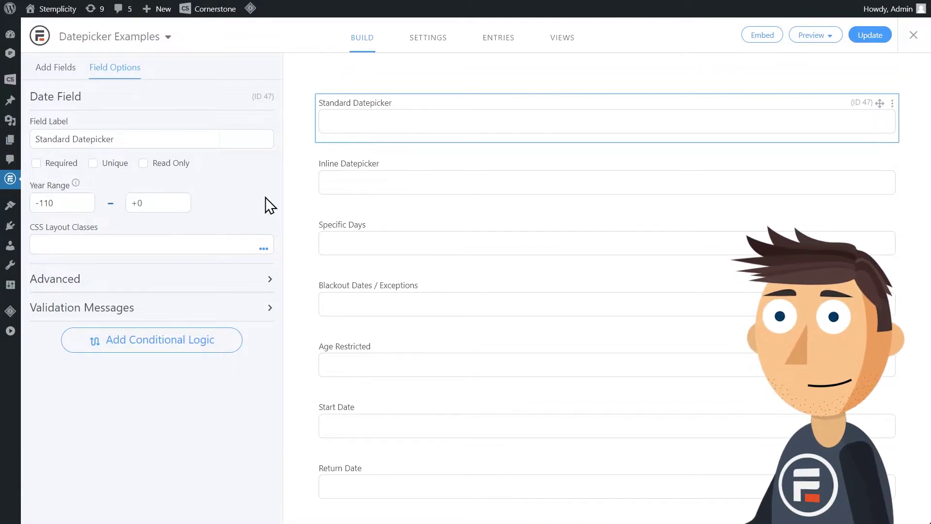
Enable Display Inline Date Picker in the Inline Datepicker field's advanced settings
click(422, 170)
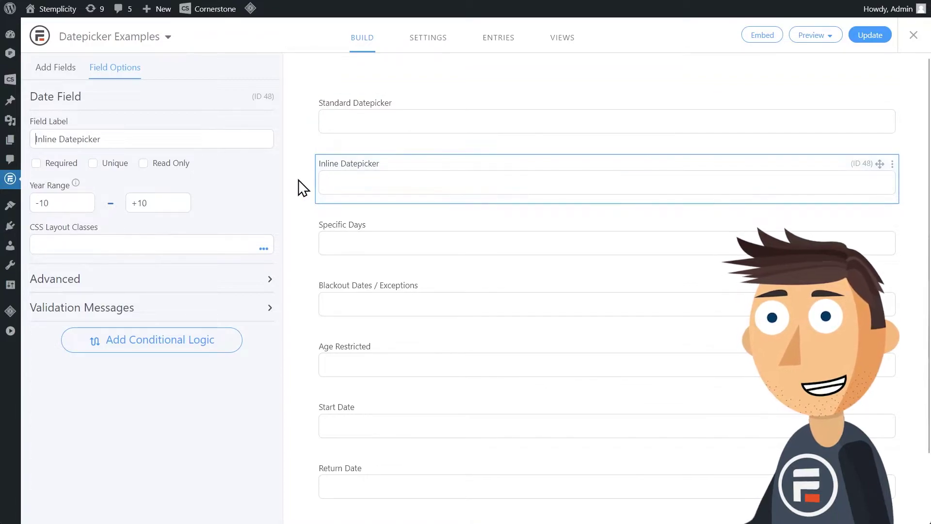
click(249, 281)
scroll(203, 291, down, 6)
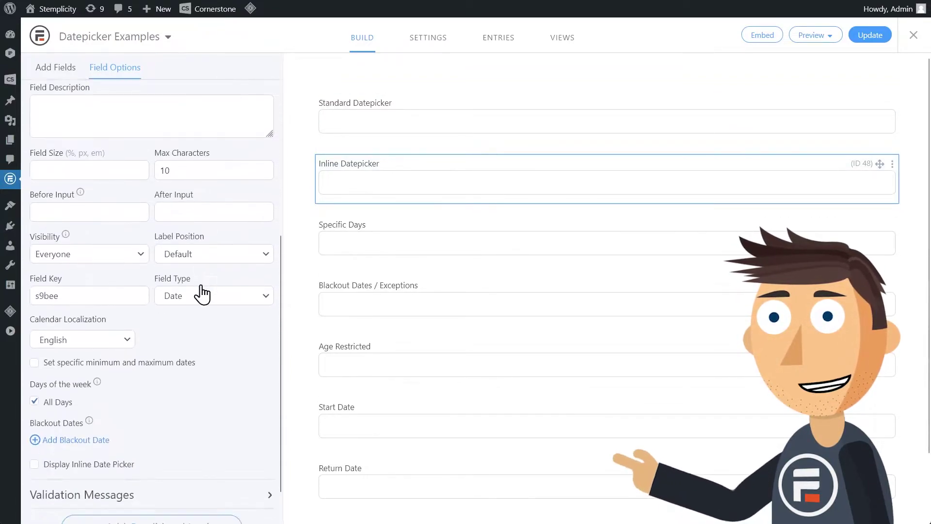
scroll(202, 288, down, 1)
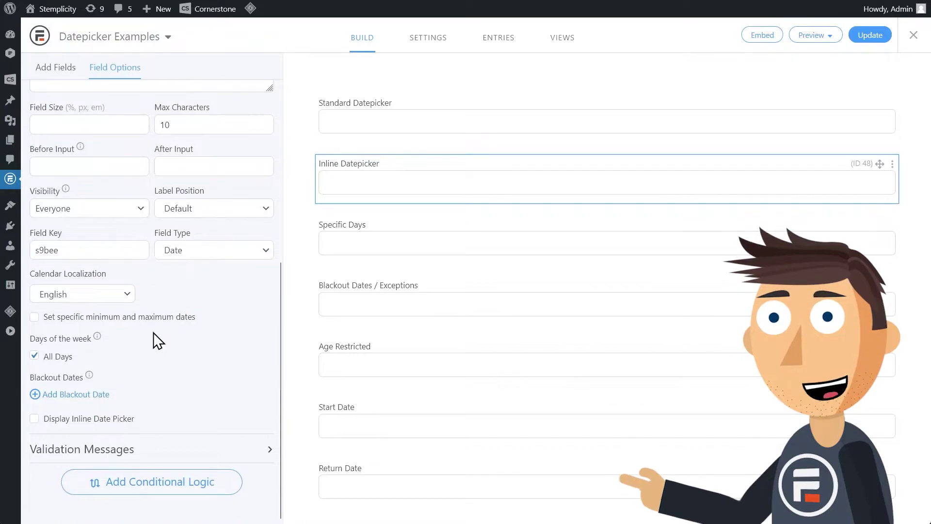
click(35, 419)
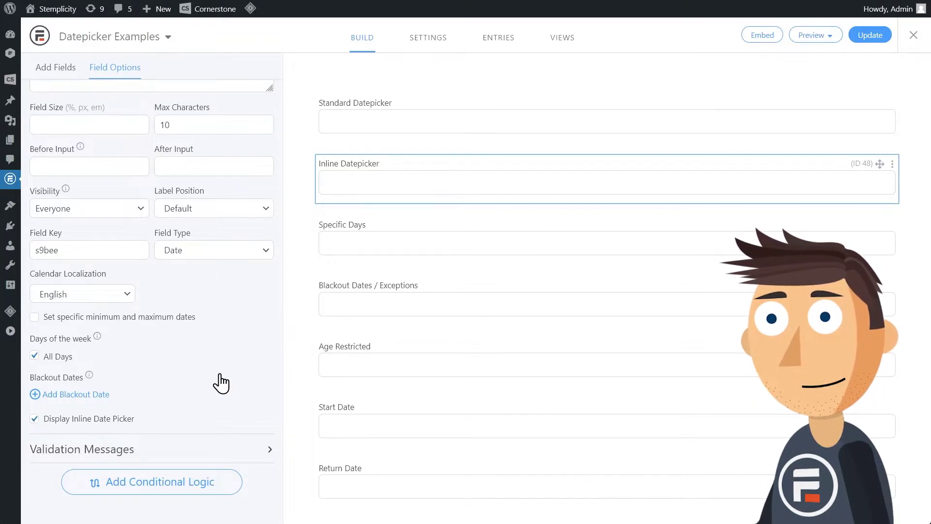
Turn off All Days for the Specific Days field and uncheck Saturday and Sunday
click(391, 234)
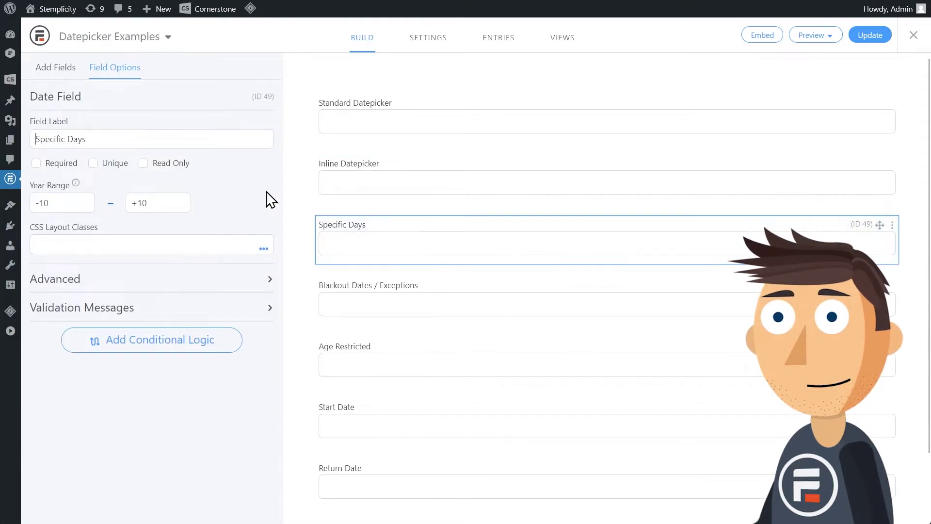
click(242, 286)
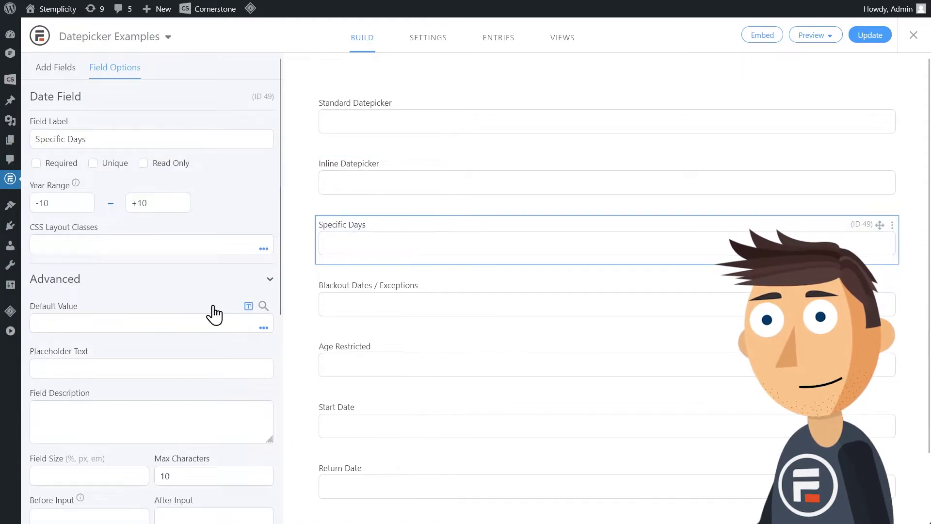
scroll(214, 315, down, 7)
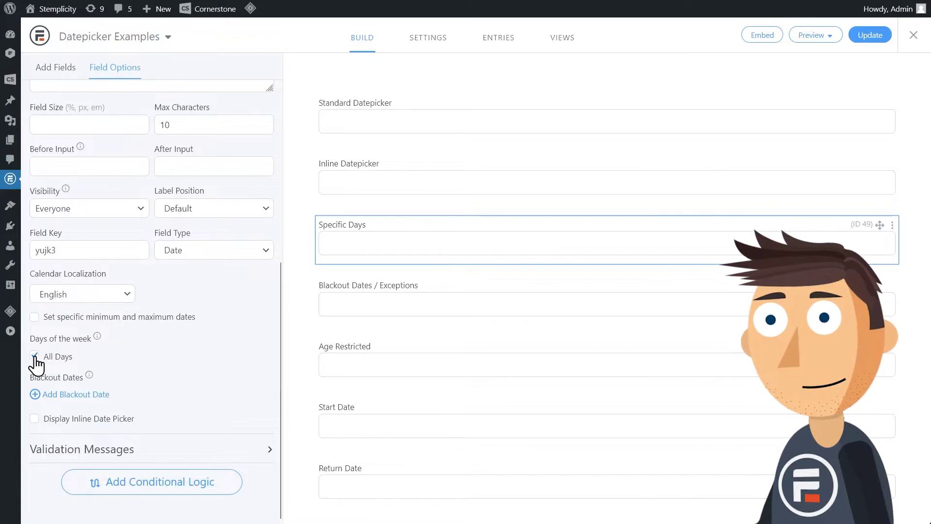
click(34, 356)
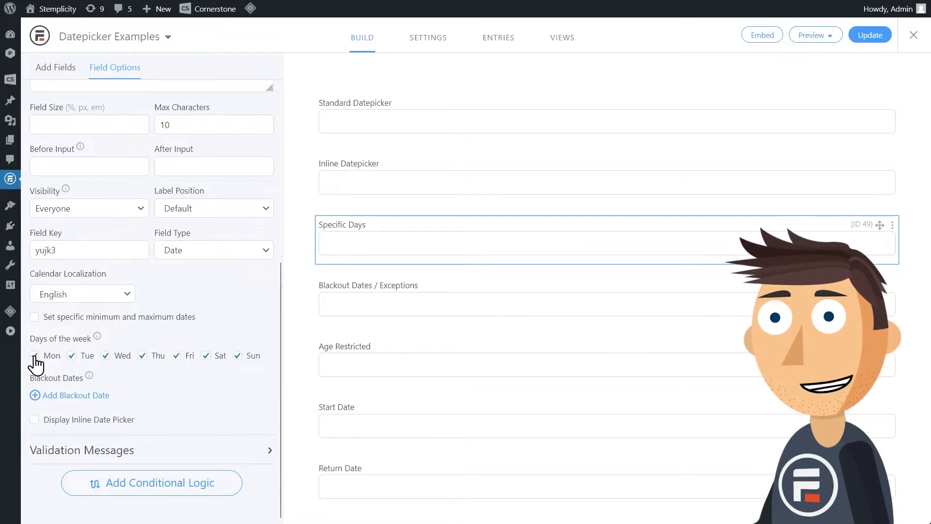
click(207, 357)
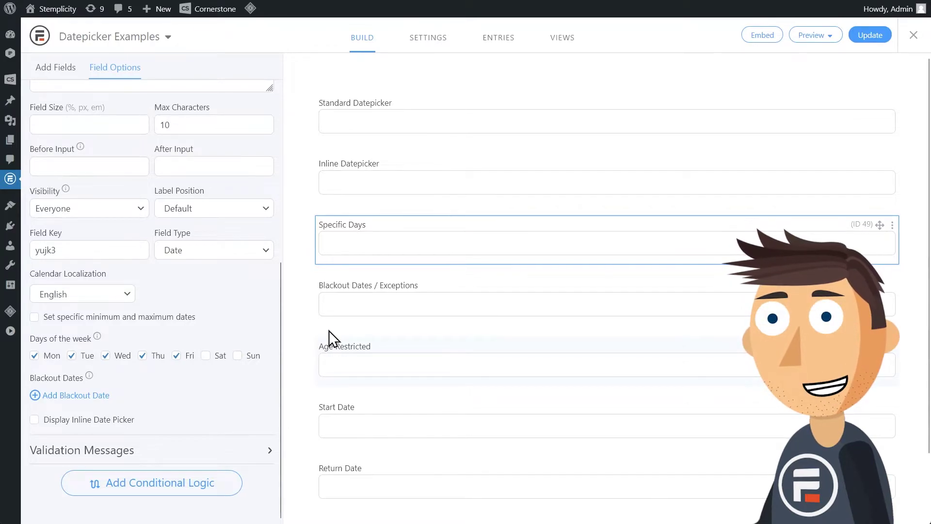
Add blackout dates July 26–29, 2022 to the Blackout Dates / Exceptions field
click(377, 291)
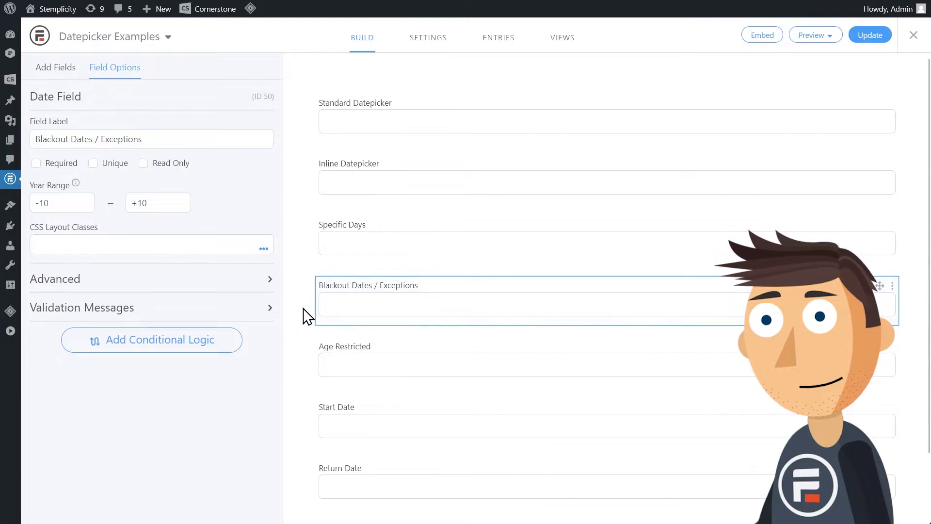
click(262, 283)
scroll(254, 298, down, 8)
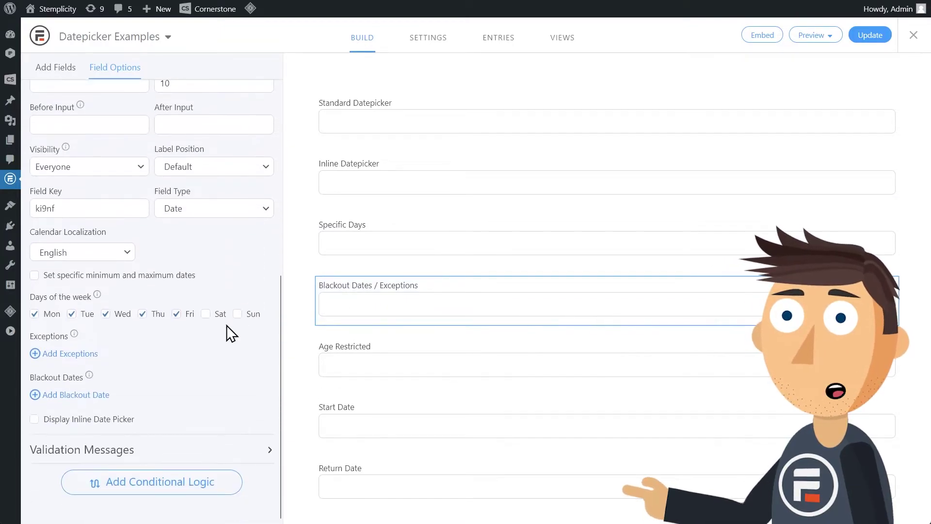
click(92, 395)
click(61, 350)
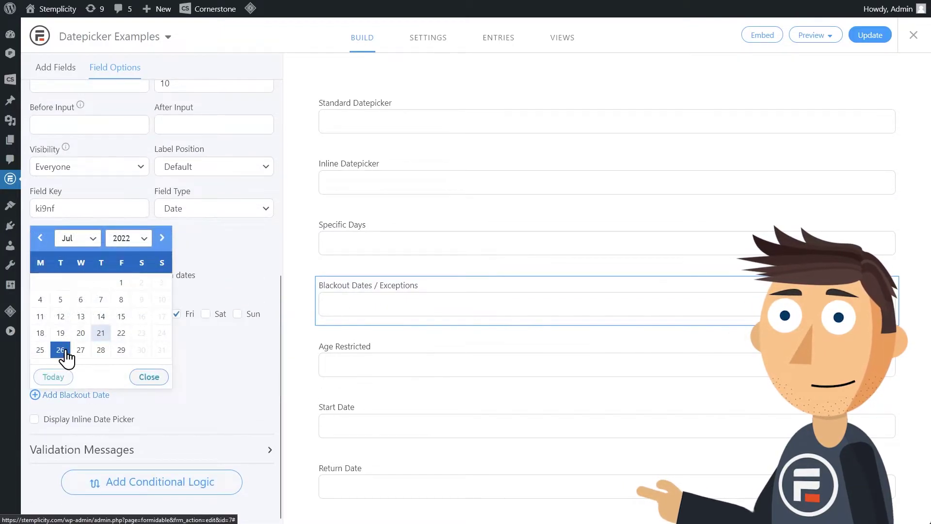
click(82, 351)
click(102, 350)
click(121, 350)
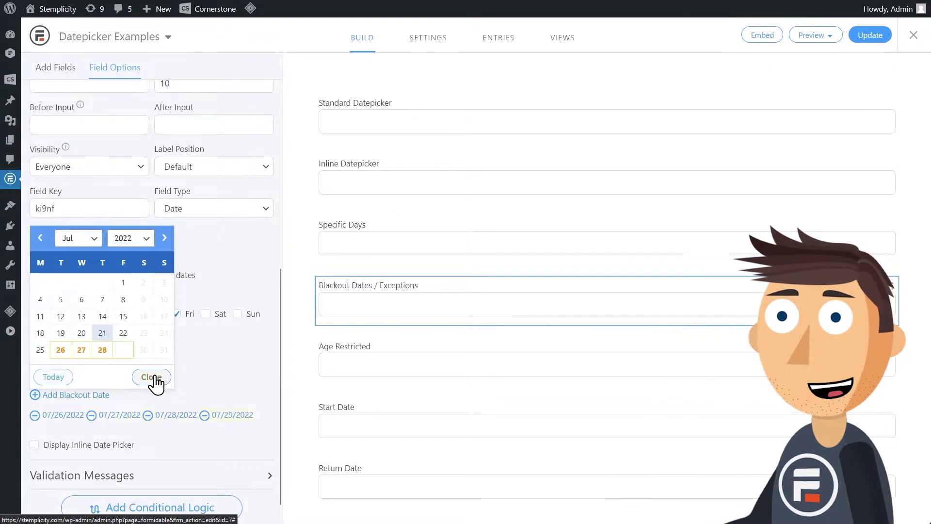
click(150, 376)
Add the July 2022 weekend dates, starting with July 23, as exceptions
click(91, 357)
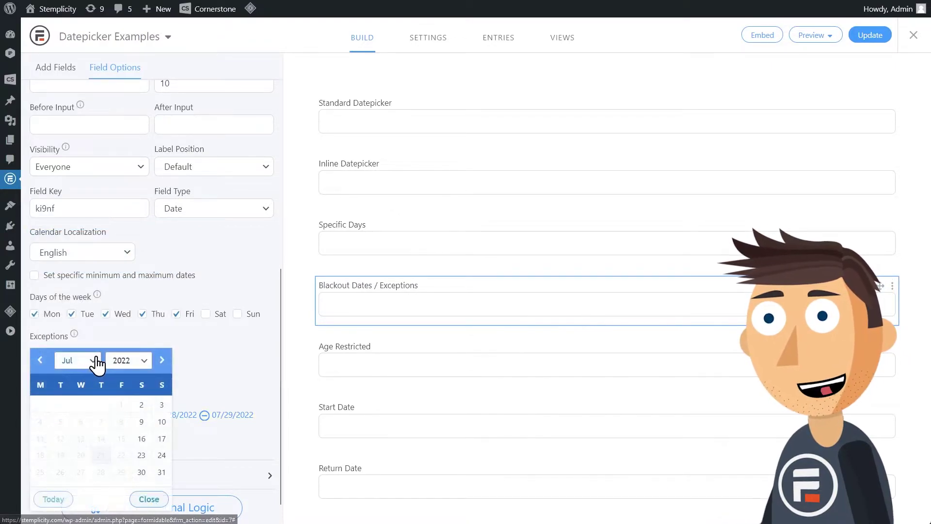
click(143, 472)
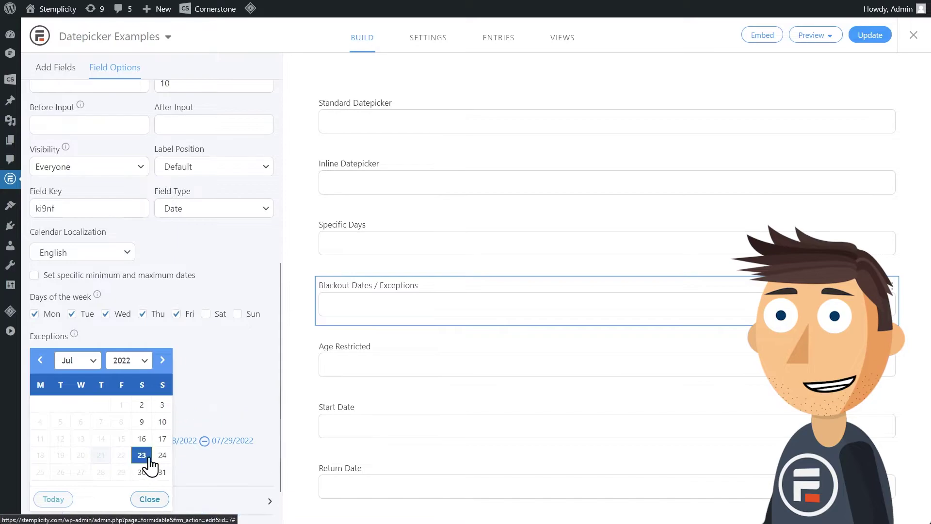
click(163, 472)
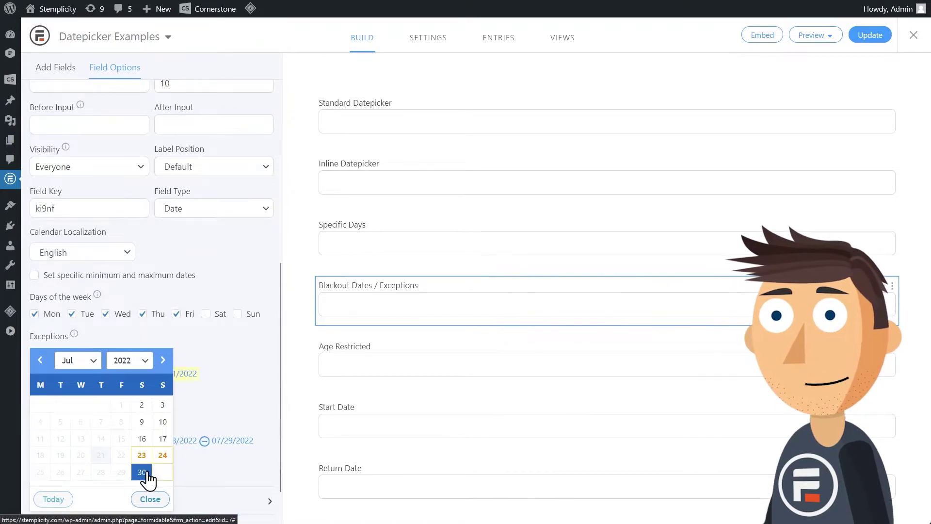
click(265, 345)
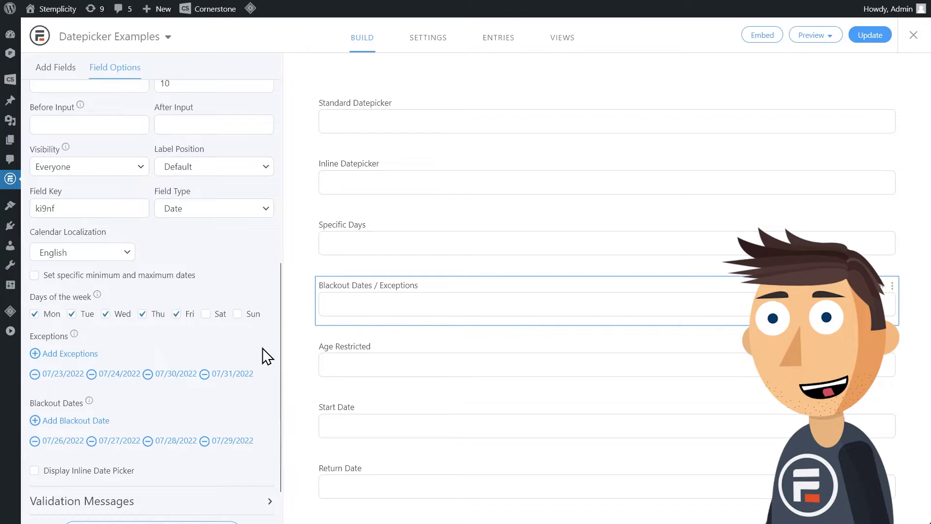
Set the Age Restricted field's Year Range from -110 to -25
click(377, 359)
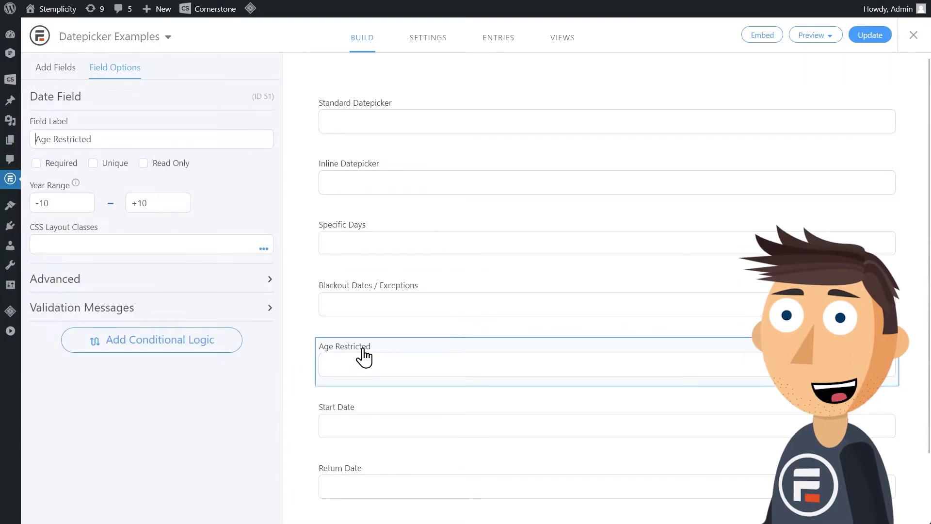
click(63, 202)
key(Left)
text(1)
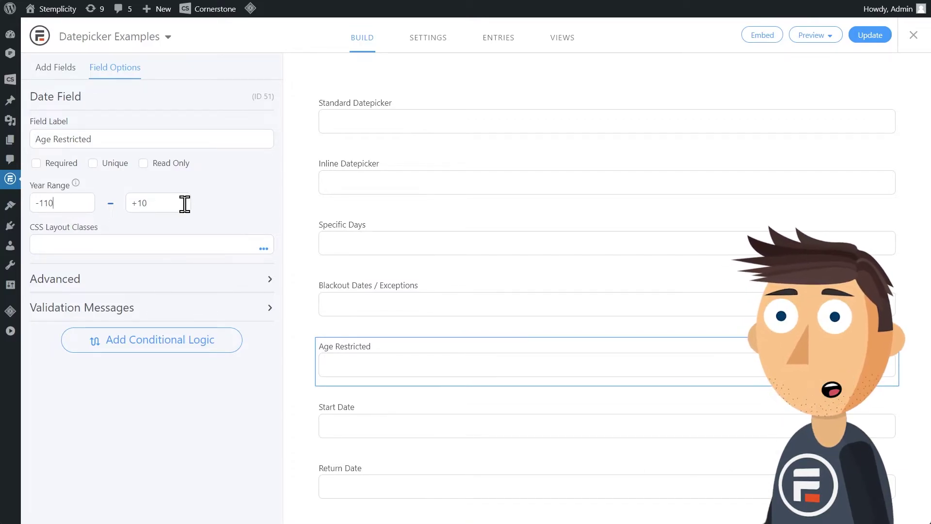
key(Tab)
text(-25)
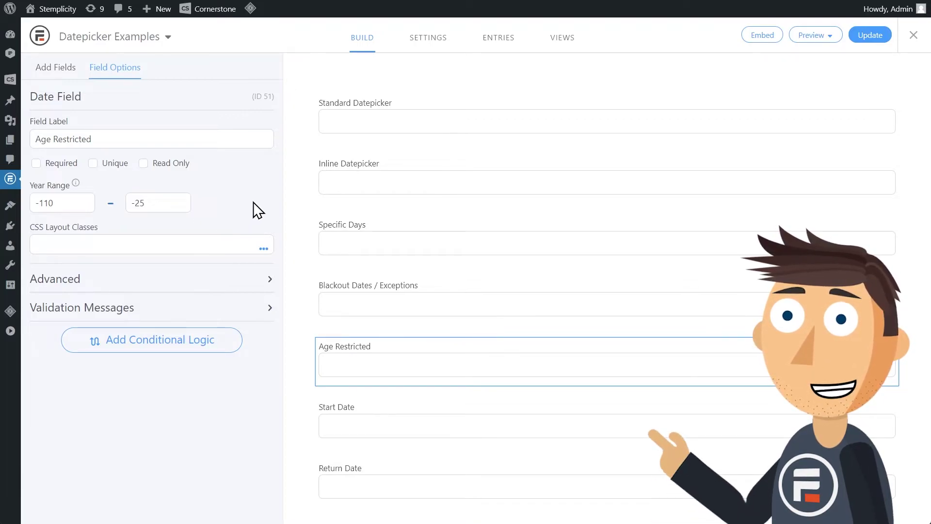
Enable min/max dates and set the maximum to Current Date -25 years
click(208, 287)
scroll(208, 285, down, 7)
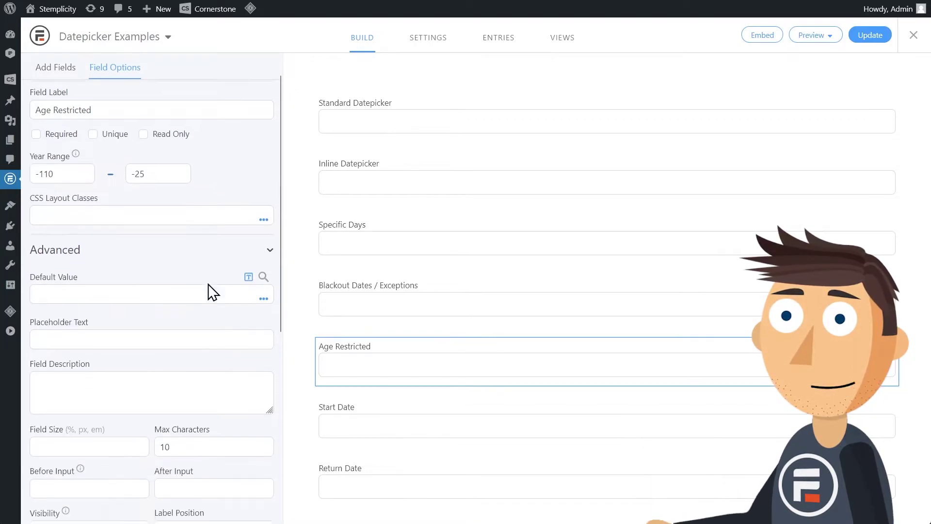
click(132, 317)
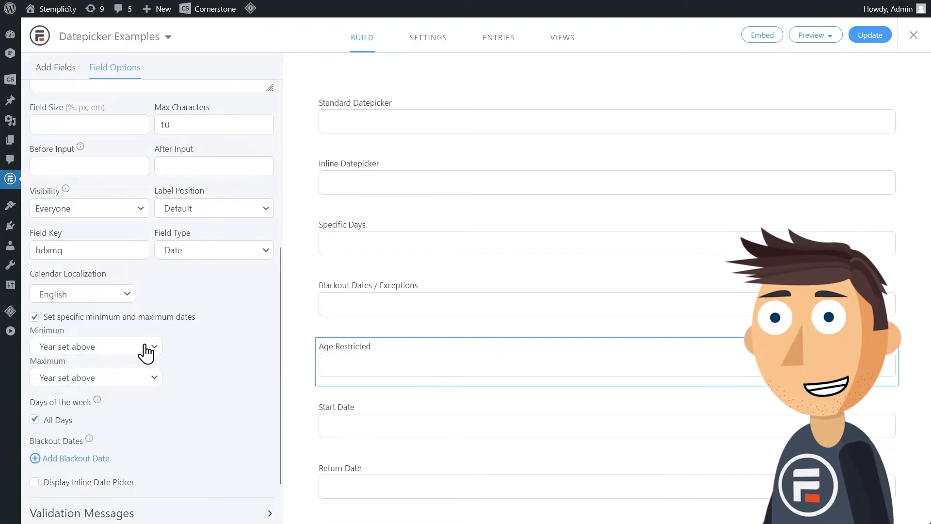
click(140, 379)
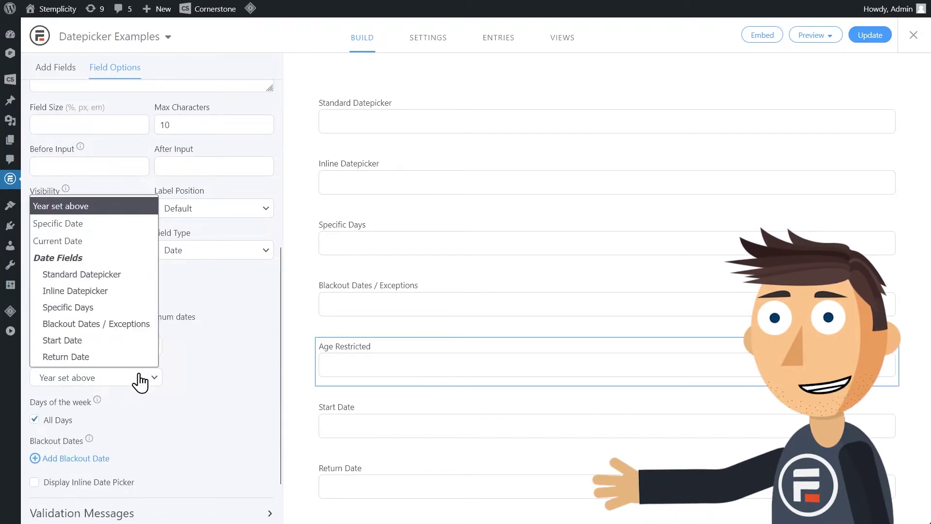
click(90, 240)
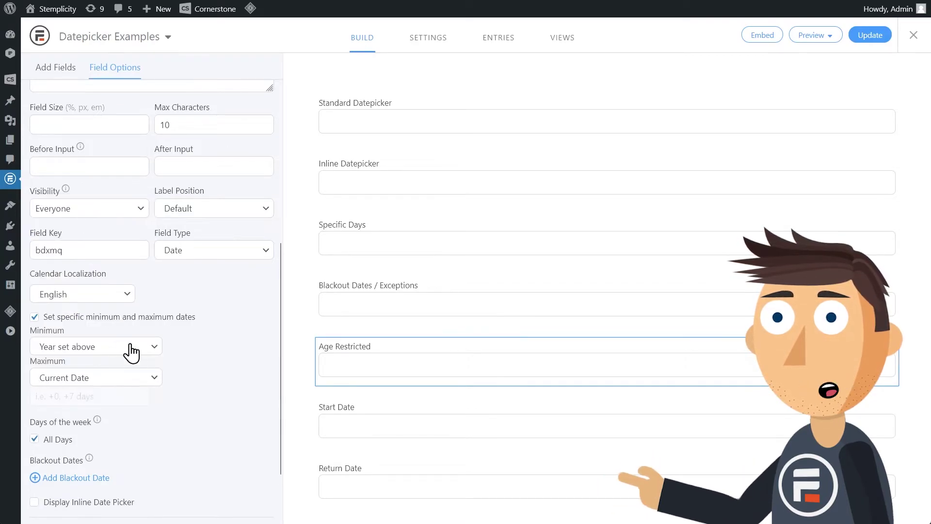
click(120, 391)
text(-)
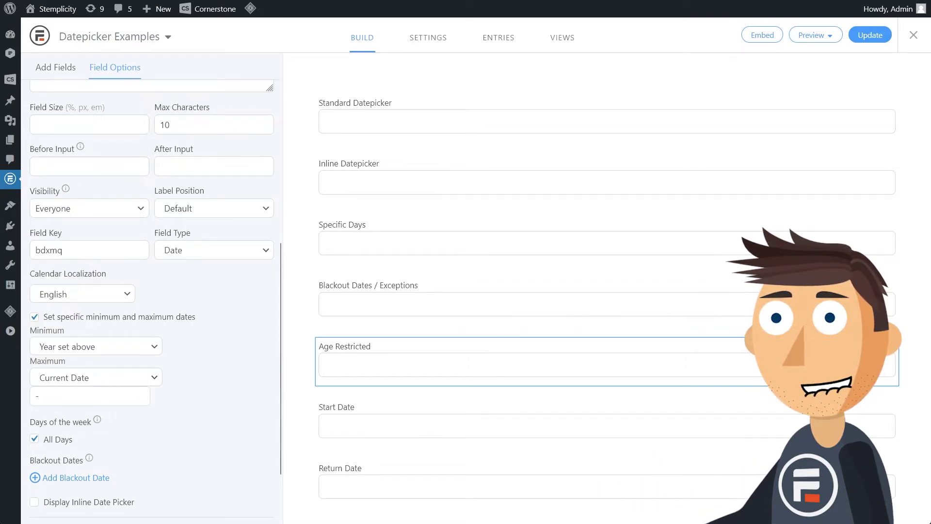
text(25 years)
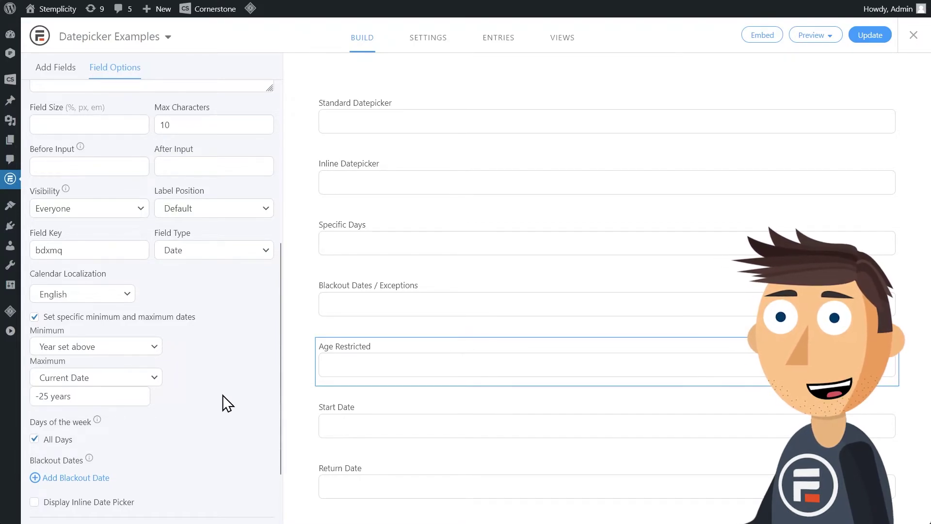
Replace the invalid-format message with 'Must be 25 or older'
scroll(223, 395, down, 3)
click(233, 448)
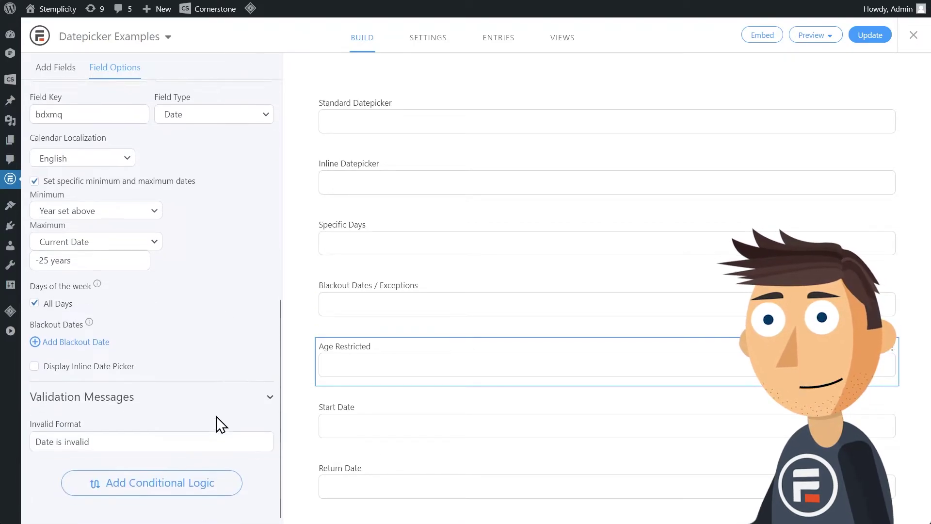
triple_click(156, 434)
text(Must be 2)
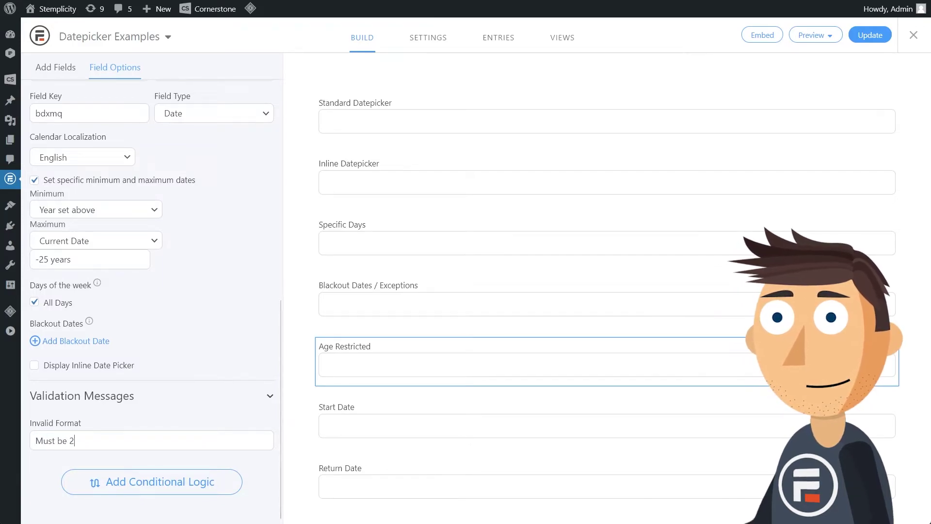
text(5 or older)
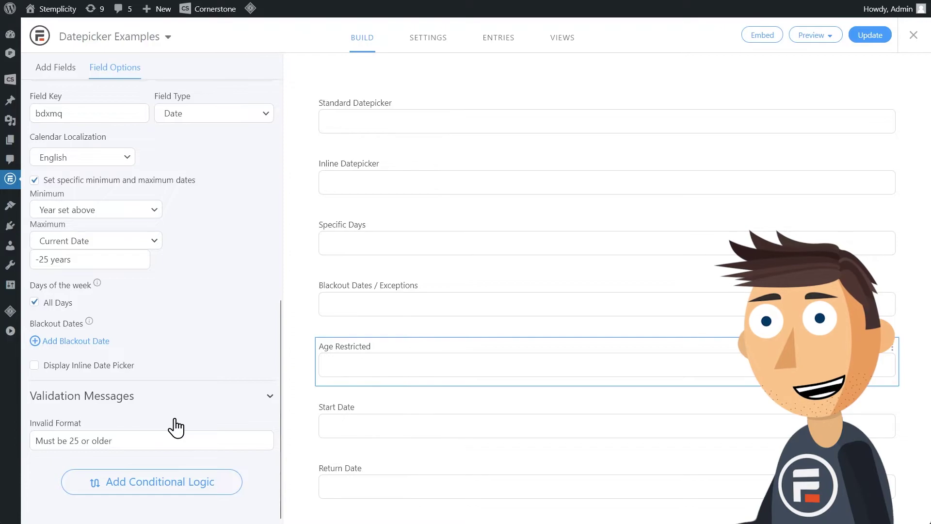
Enable min/max dates on Start Date with a minimum of Current Date +0
click(393, 414)
click(209, 281)
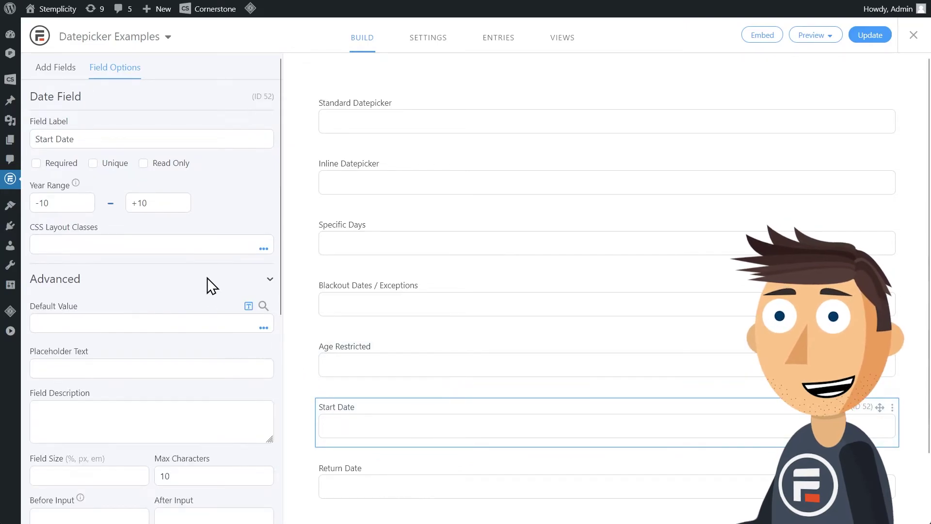
scroll(206, 278, down, 5)
click(100, 424)
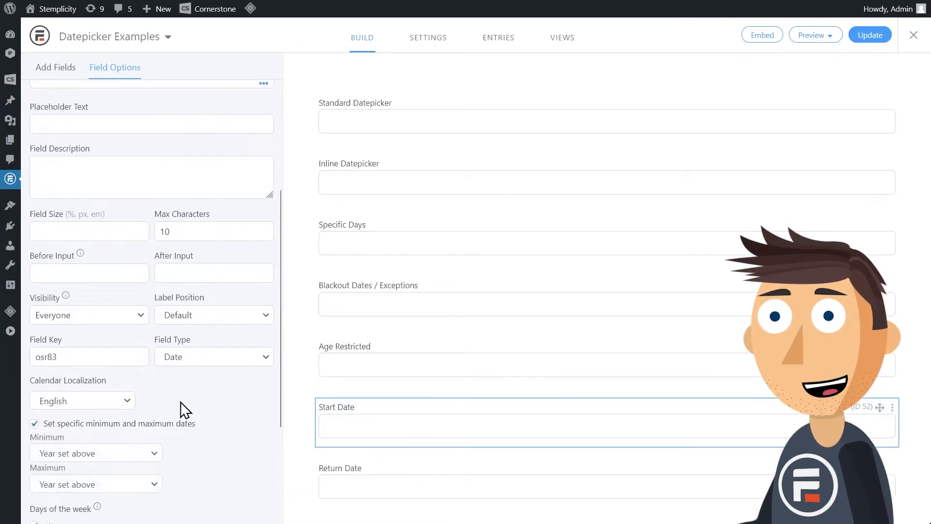
scroll(181, 403, down, 2)
click(133, 346)
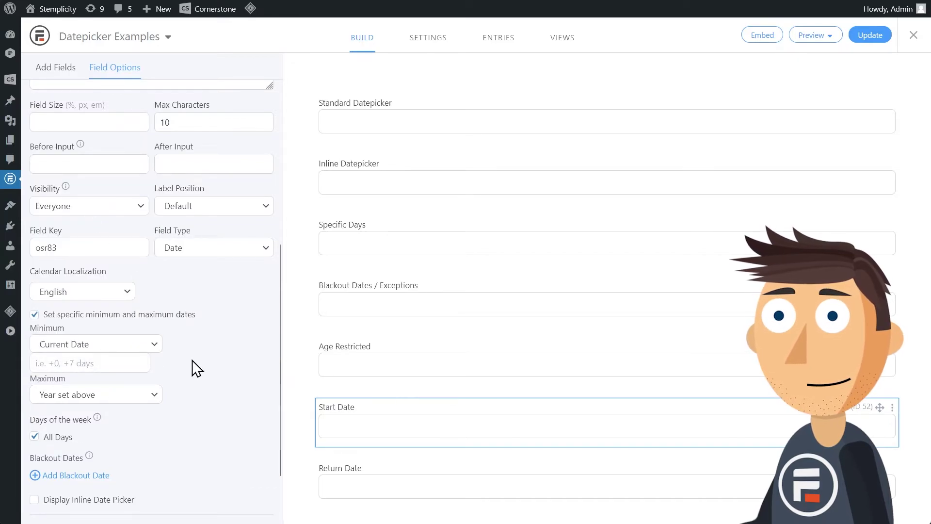
click(119, 359)
text(+0)
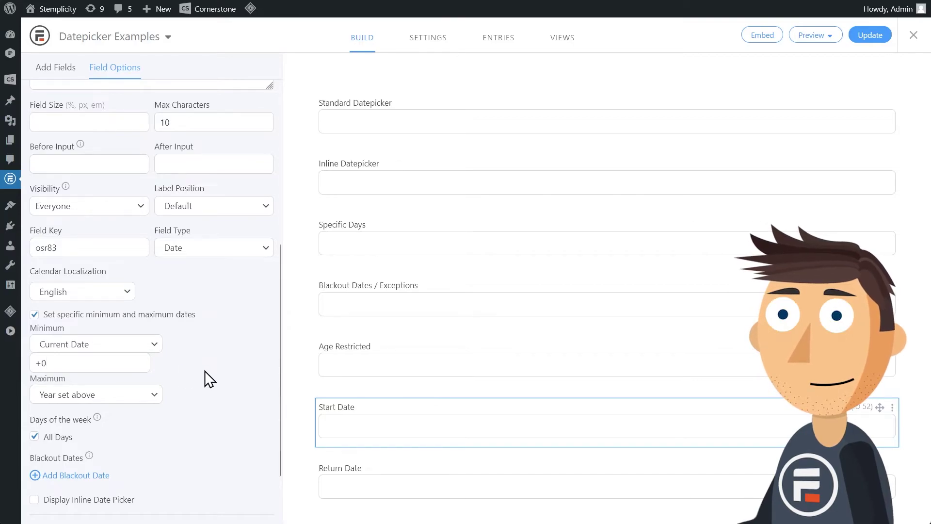
Set the Return Date minimum to Start Date +1 days
click(361, 475)
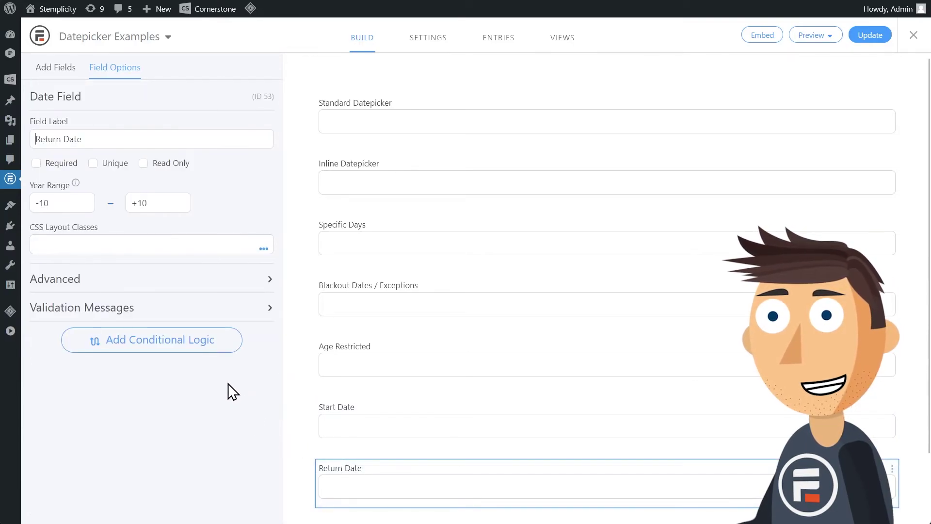
click(235, 281)
scroll(233, 323, down, 5)
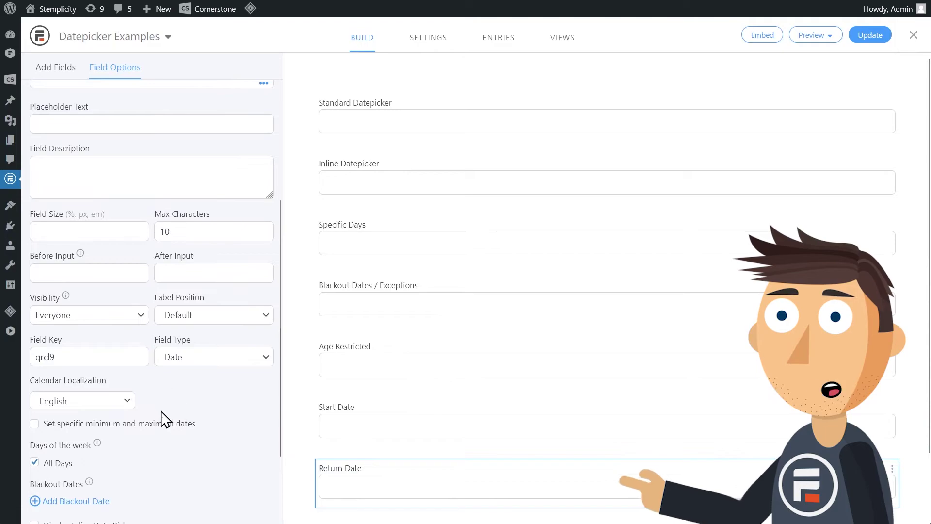
scroll(138, 427, down, 2)
scroll(155, 378, up, 1)
click(155, 377)
scroll(191, 369, down, 3)
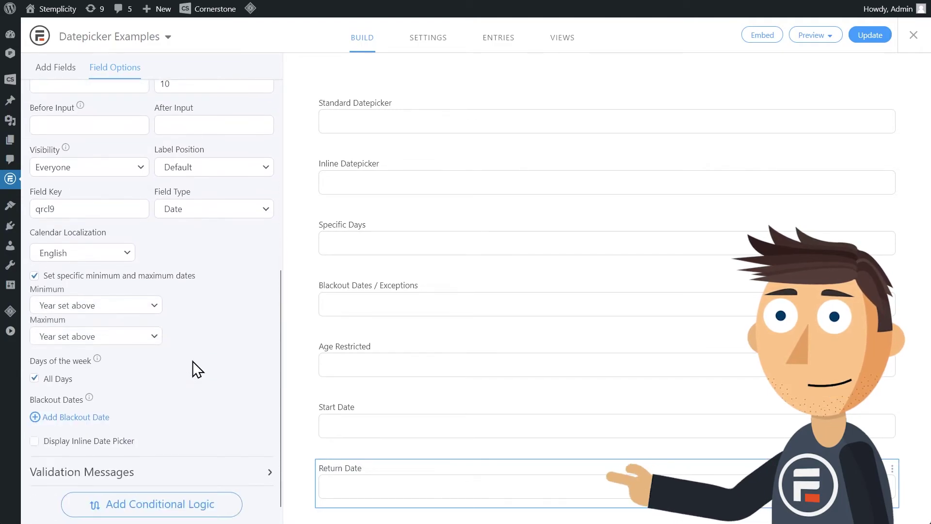
click(143, 285)
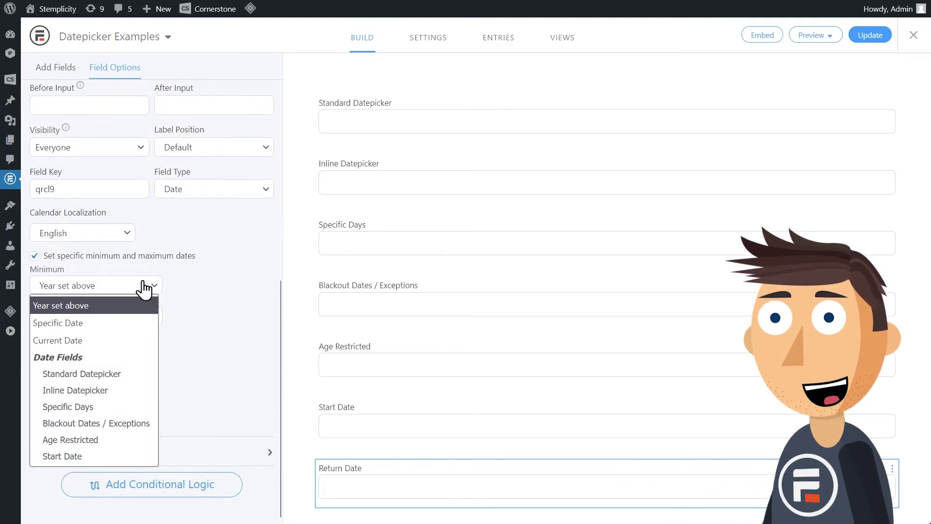
click(88, 456)
click(96, 305)
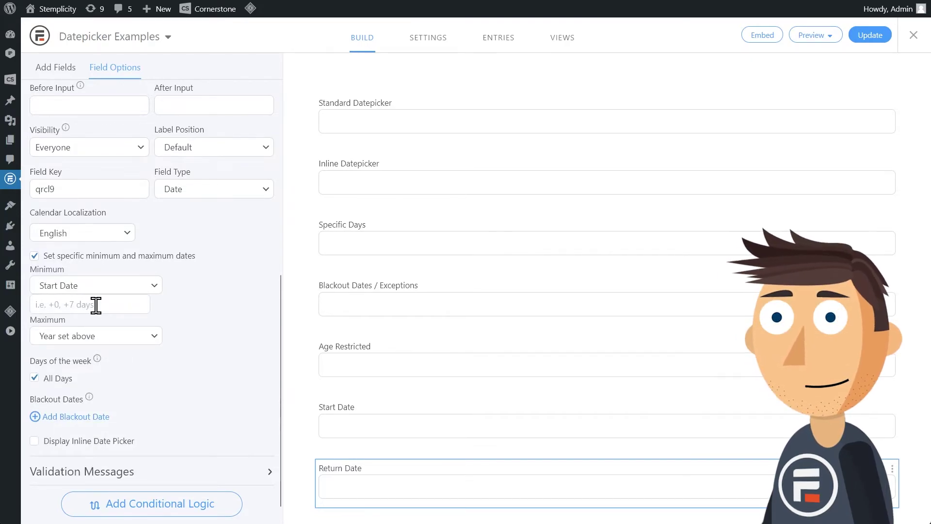
text(+1 days)
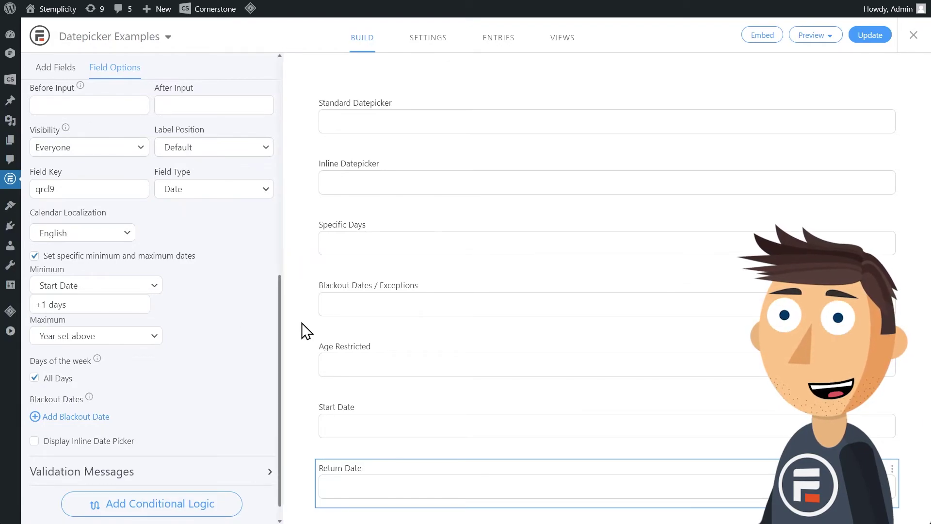
scroll(340, 335, down, 2)
Save the form and test the Specific Days, Blackout Dates and Age Restricted calendars in preview
click(869, 44)
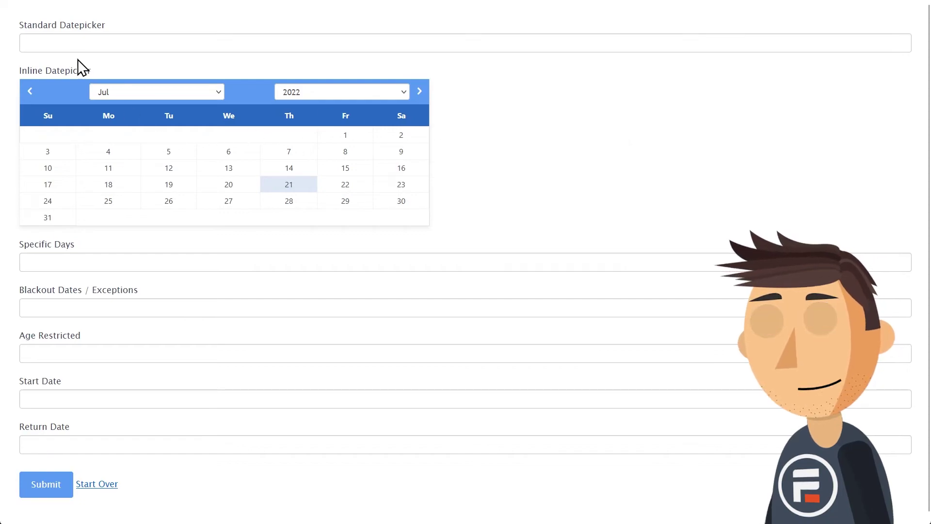
click(138, 262)
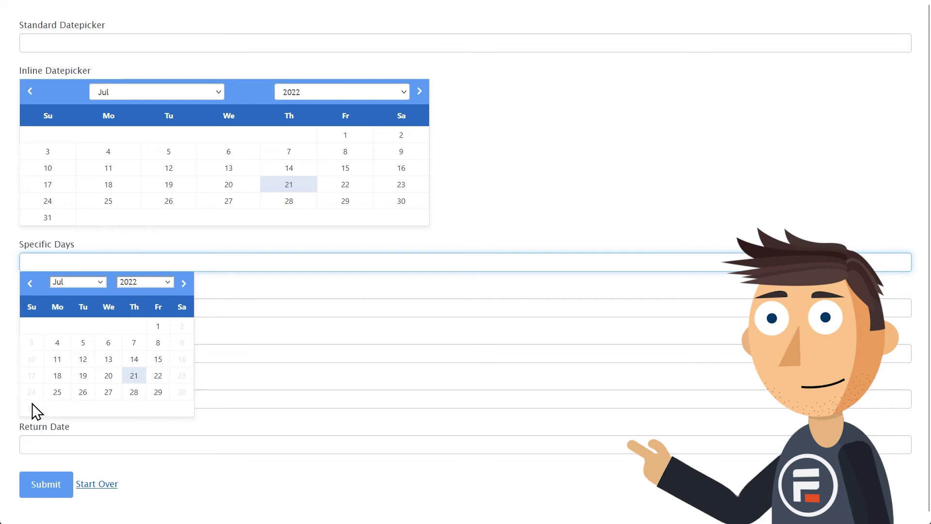
click(228, 306)
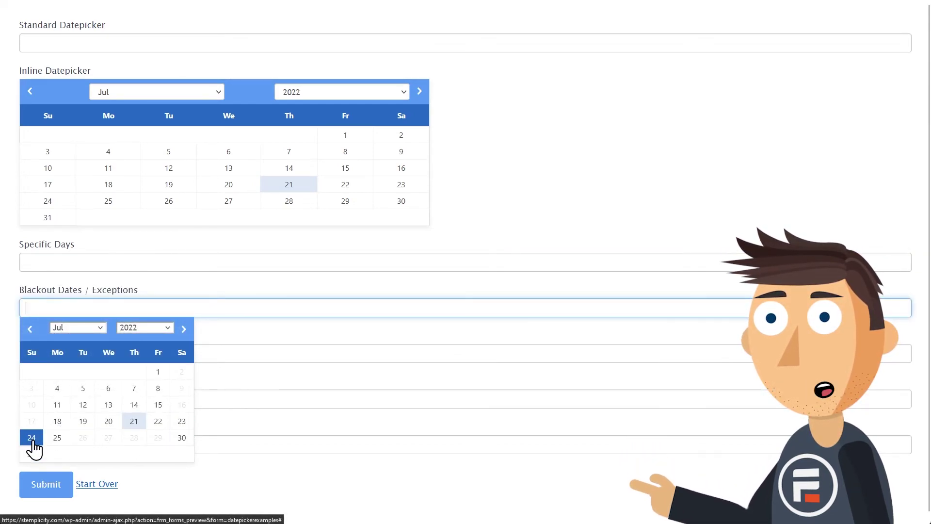
click(245, 353)
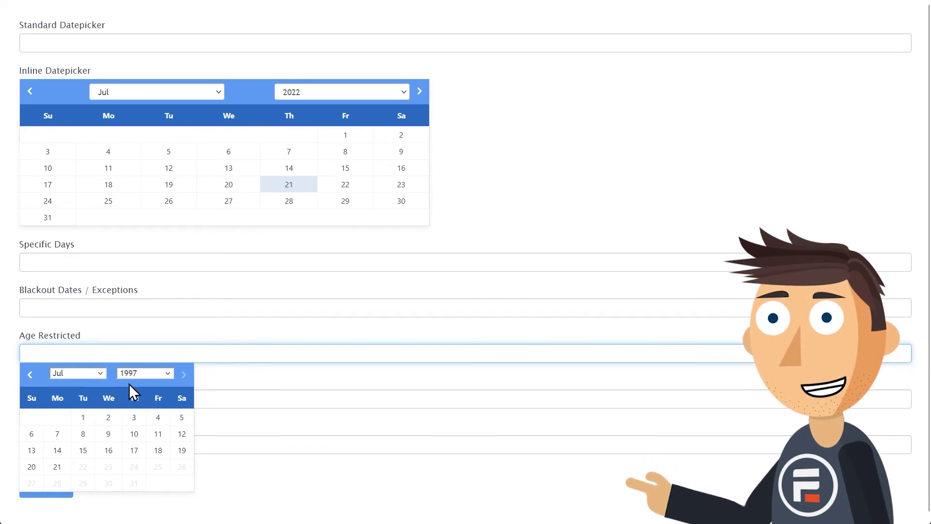
Pick 07/27/2022 as Start Date and 07/29/2022 as Return Date
click(228, 380)
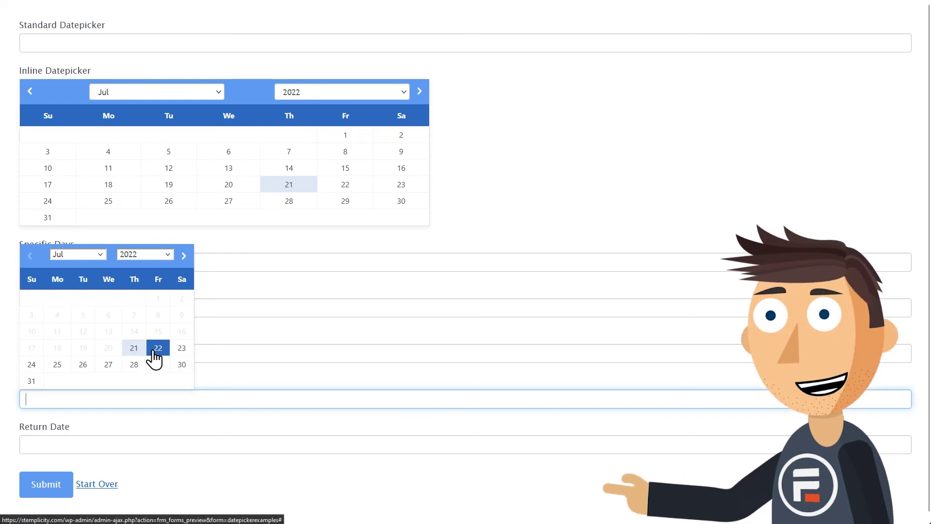
click(109, 364)
click(127, 445)
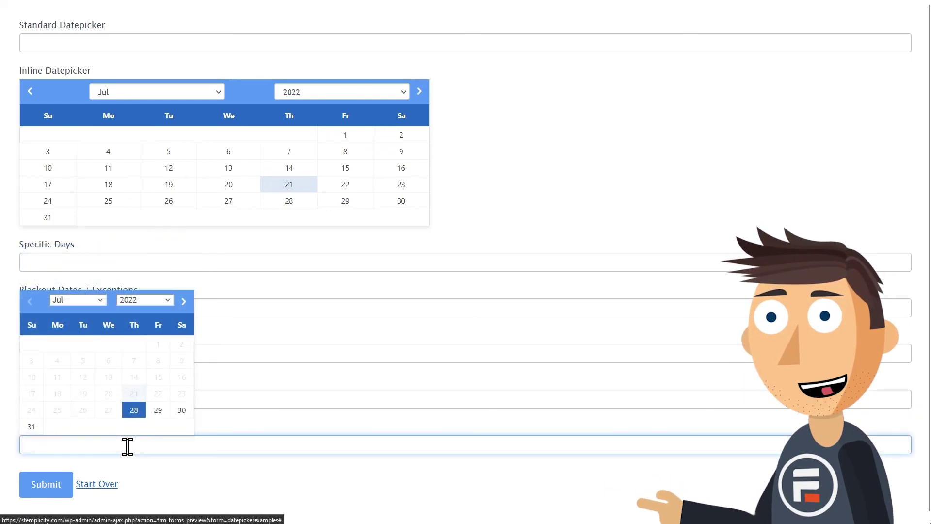
click(156, 412)
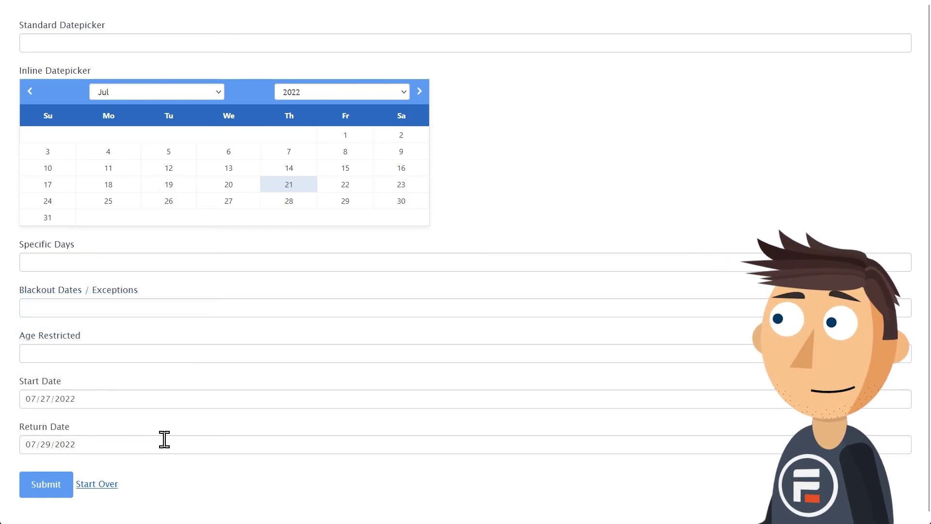